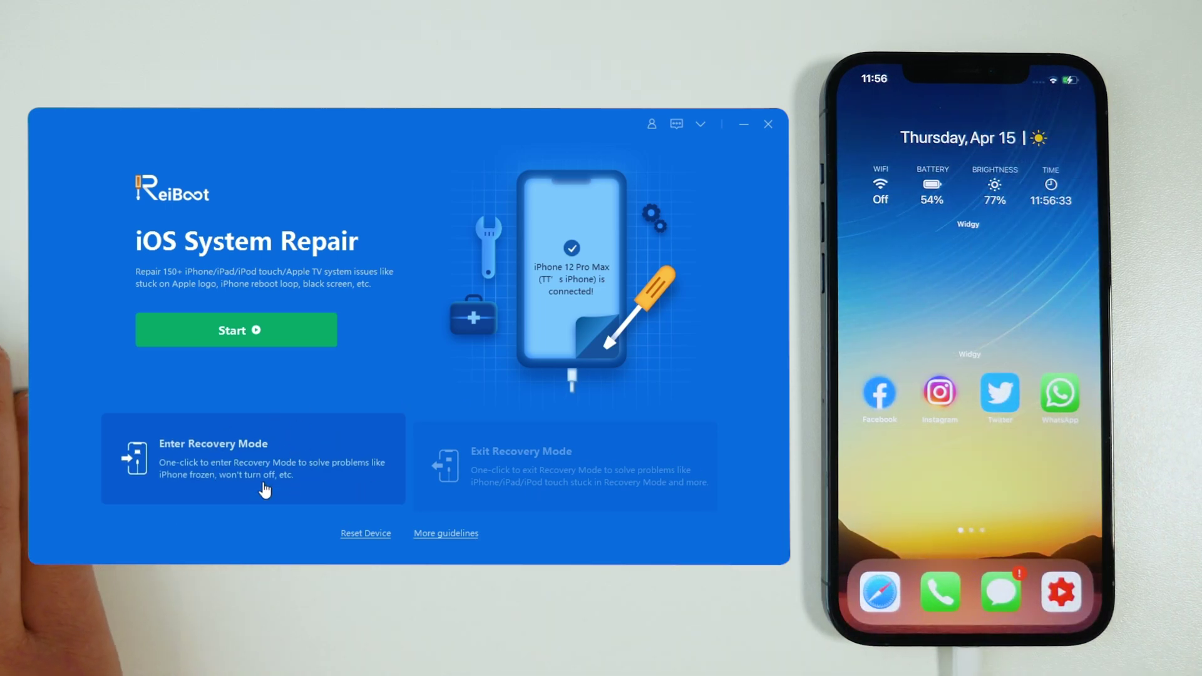
Put the iPhone 12 Pro Max into Recovery Mode and dismiss the success notice.
click(258, 482)
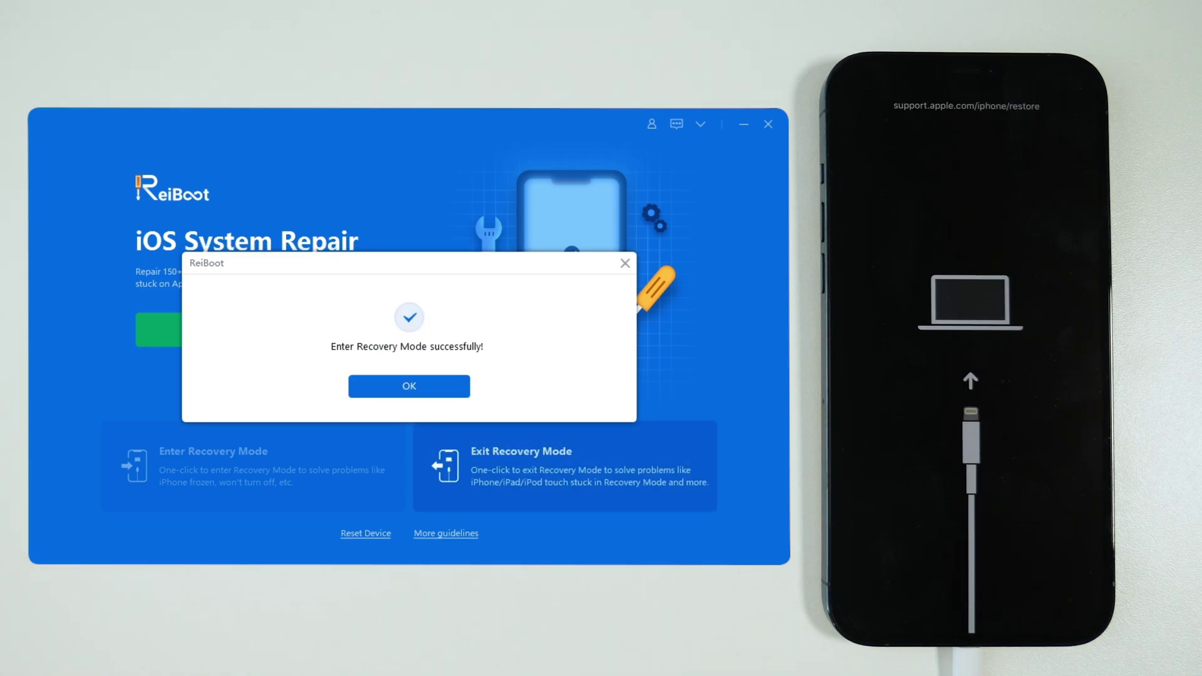
click(393, 392)
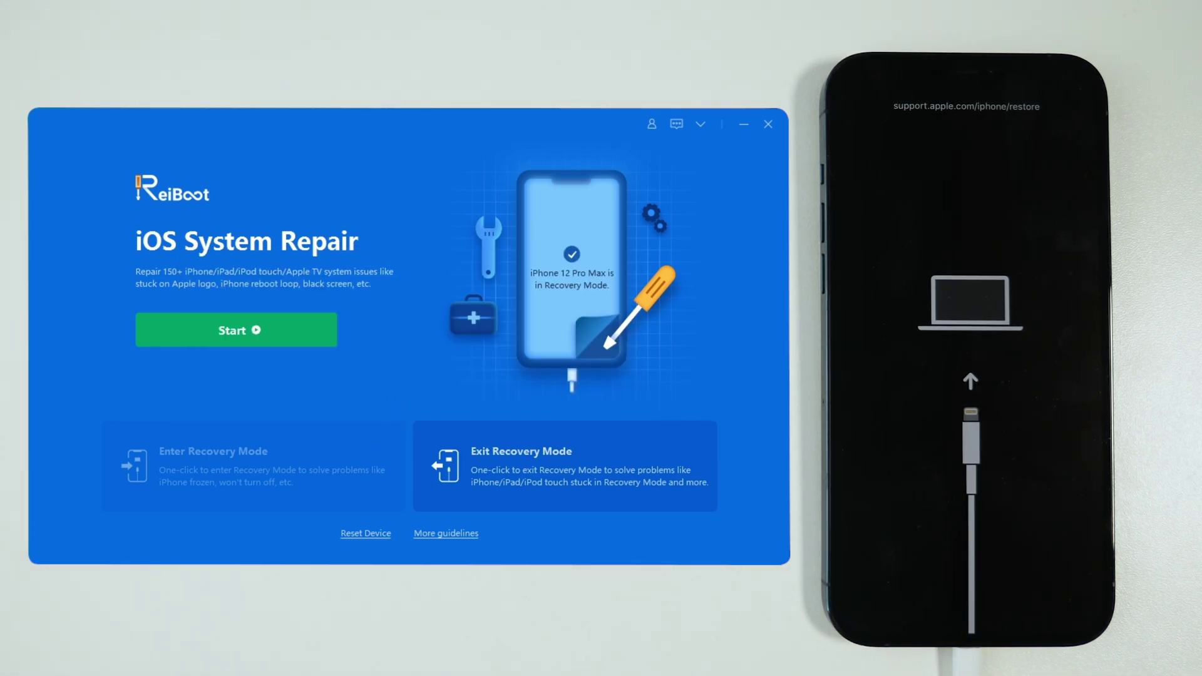
Exit Recovery Mode so the iPhone returns to its lock screen.
click(515, 477)
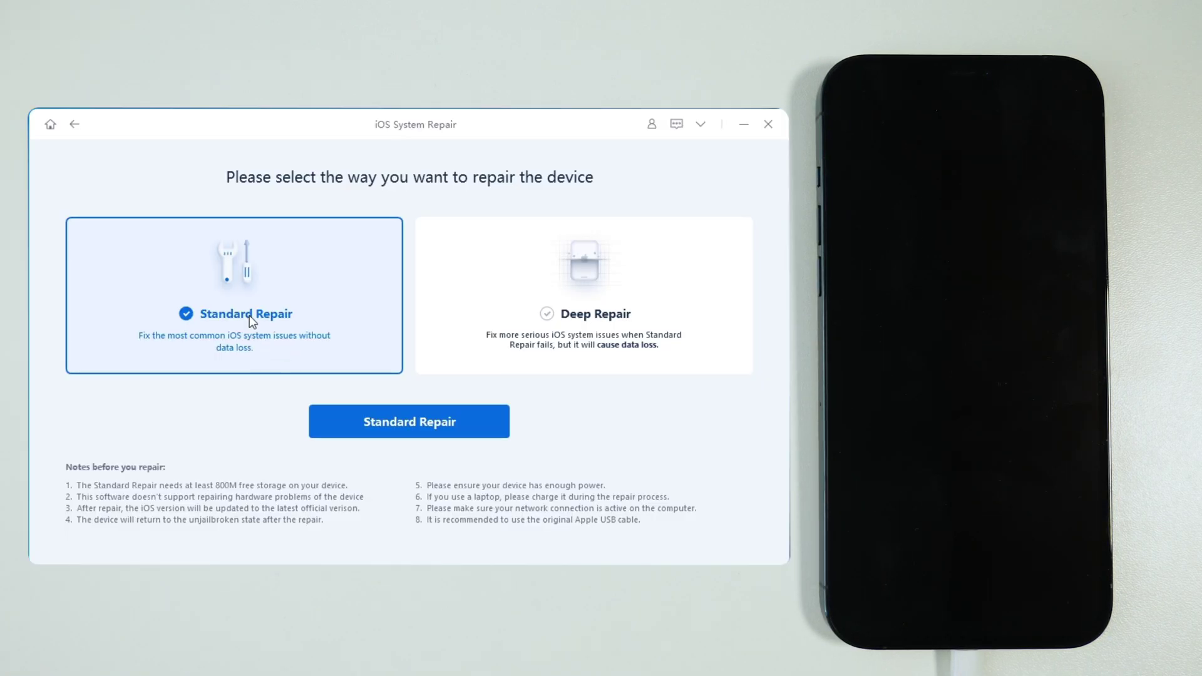
Compare Deep and Standard Repair, pick Standard Repair, and continue to firmware 14.4.2.
click(533, 308)
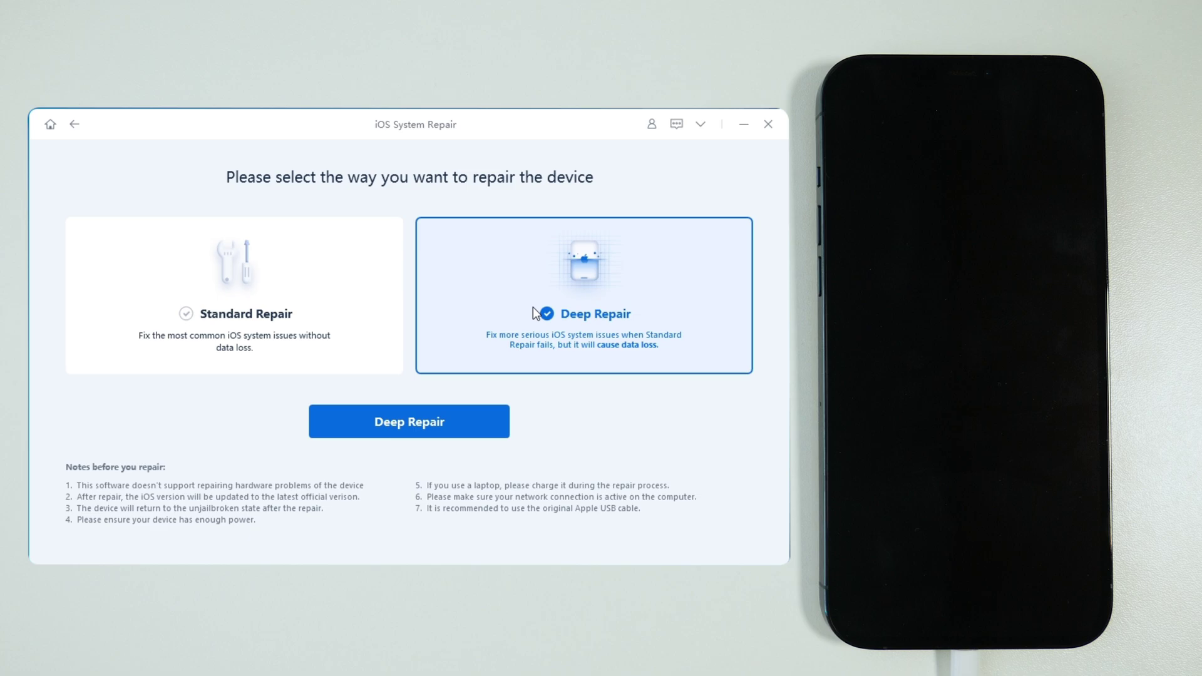
click(296, 282)
click(491, 264)
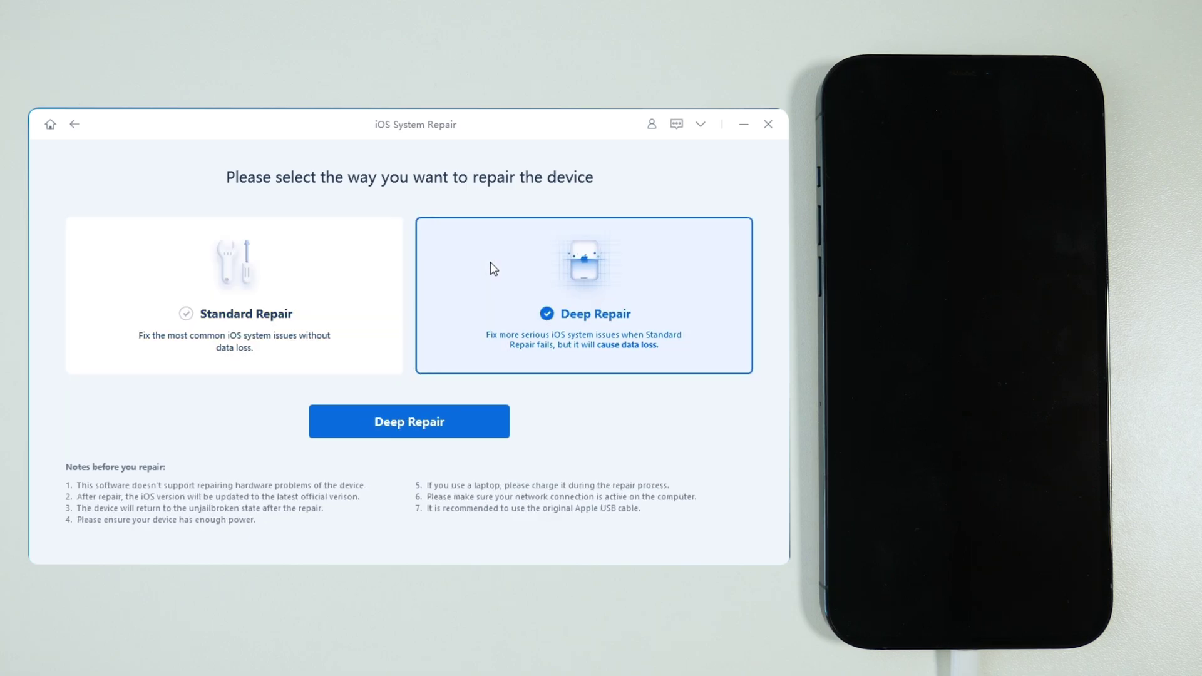
click(304, 283)
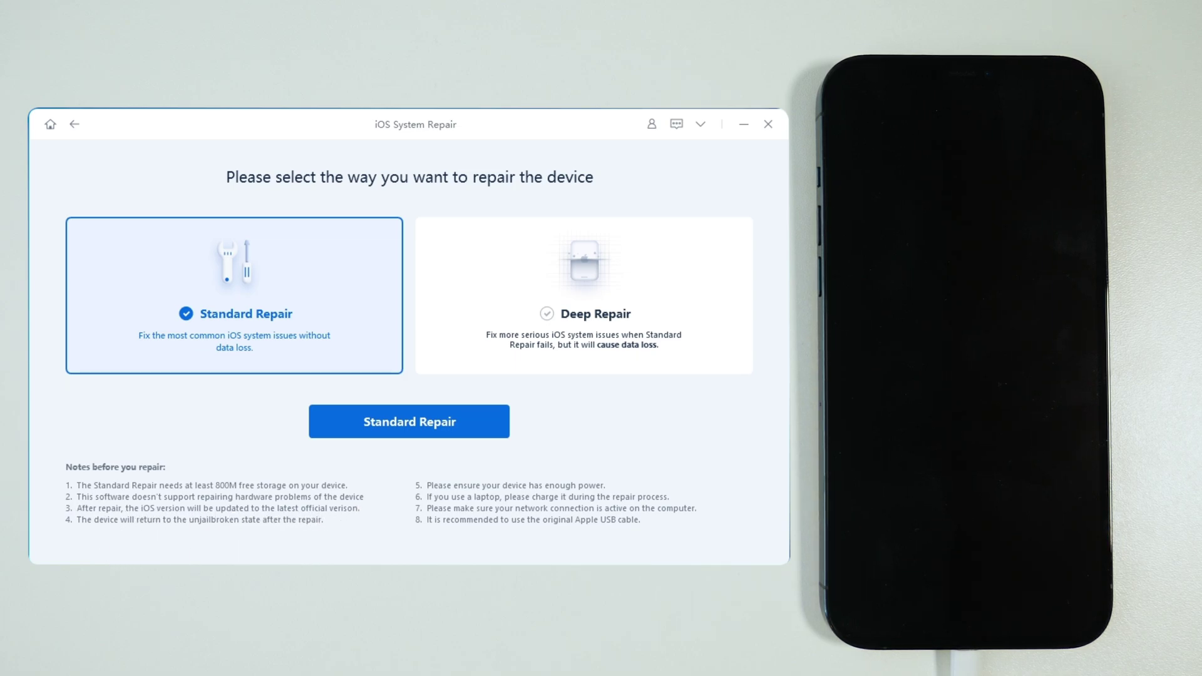
click(395, 435)
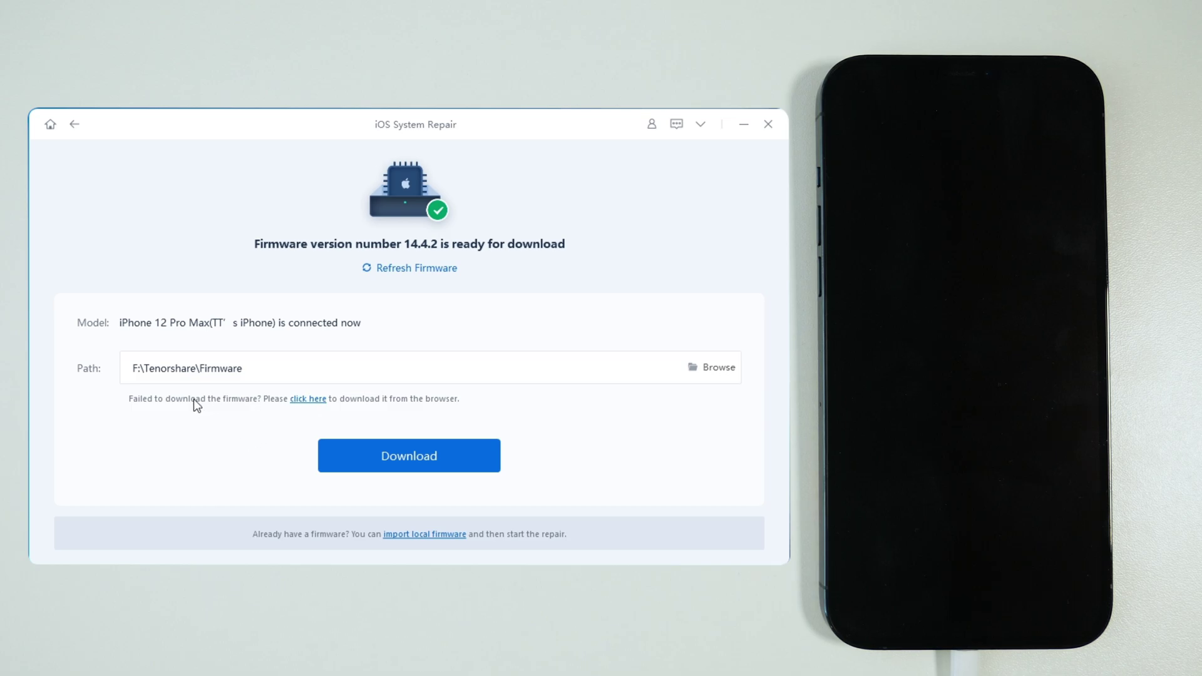
Download firmware package 14.4.2 for the iPhone 12 Pro Max.
click(350, 449)
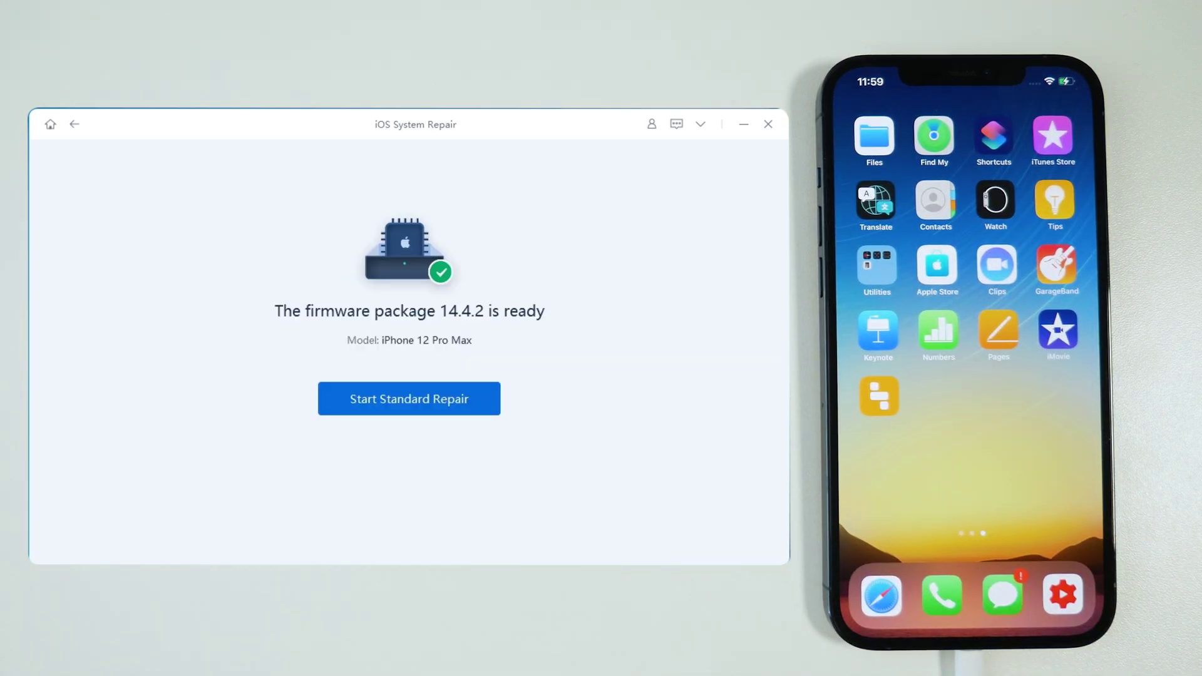
Run Standard Repair until the iPhone reboots to its normal home screen.
click(418, 400)
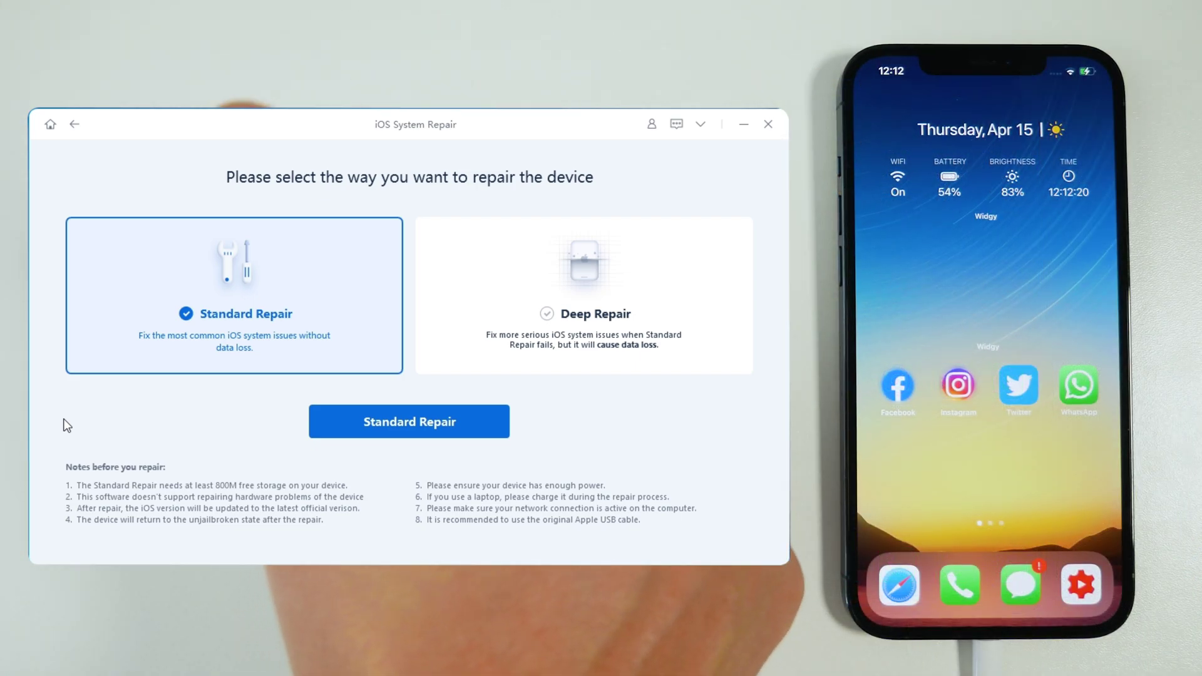
Select Deep Repair and download the 14.4.2 firmware package for it.
click(565, 259)
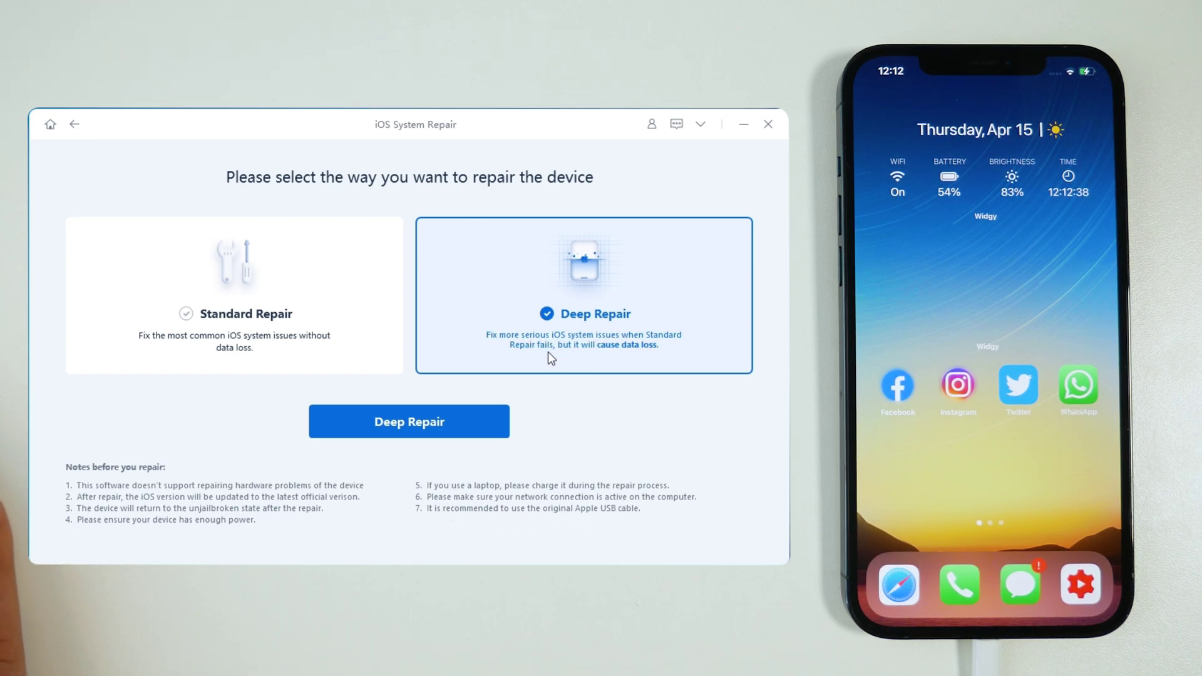
click(392, 422)
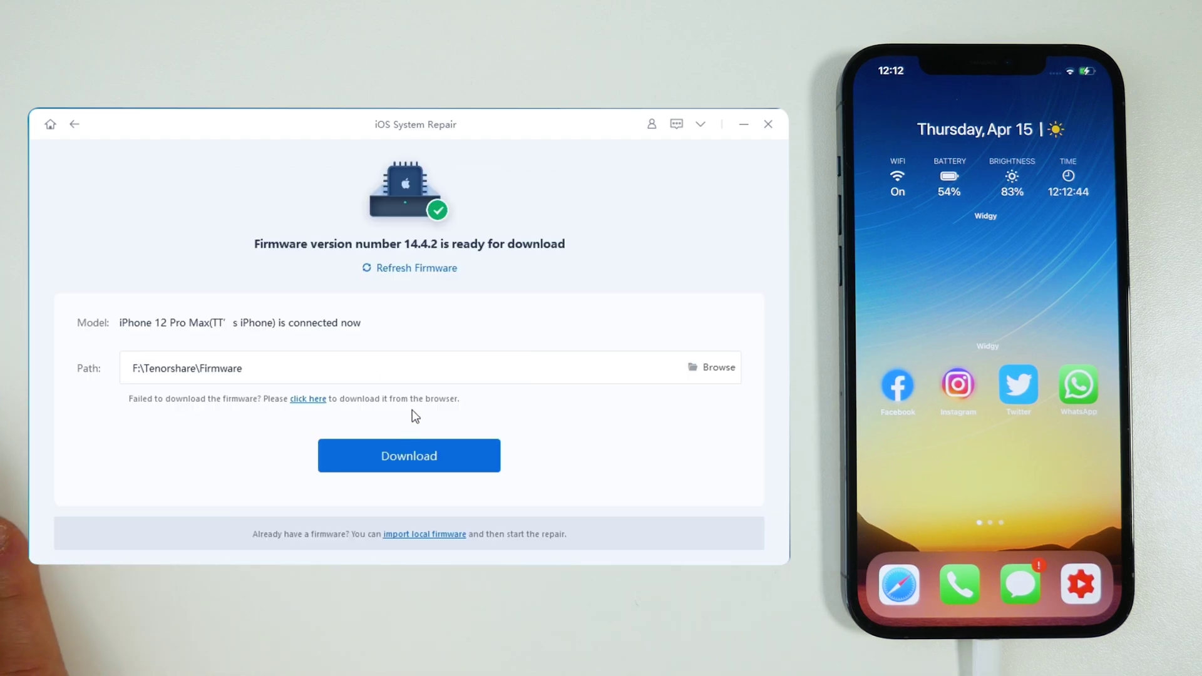
click(418, 448)
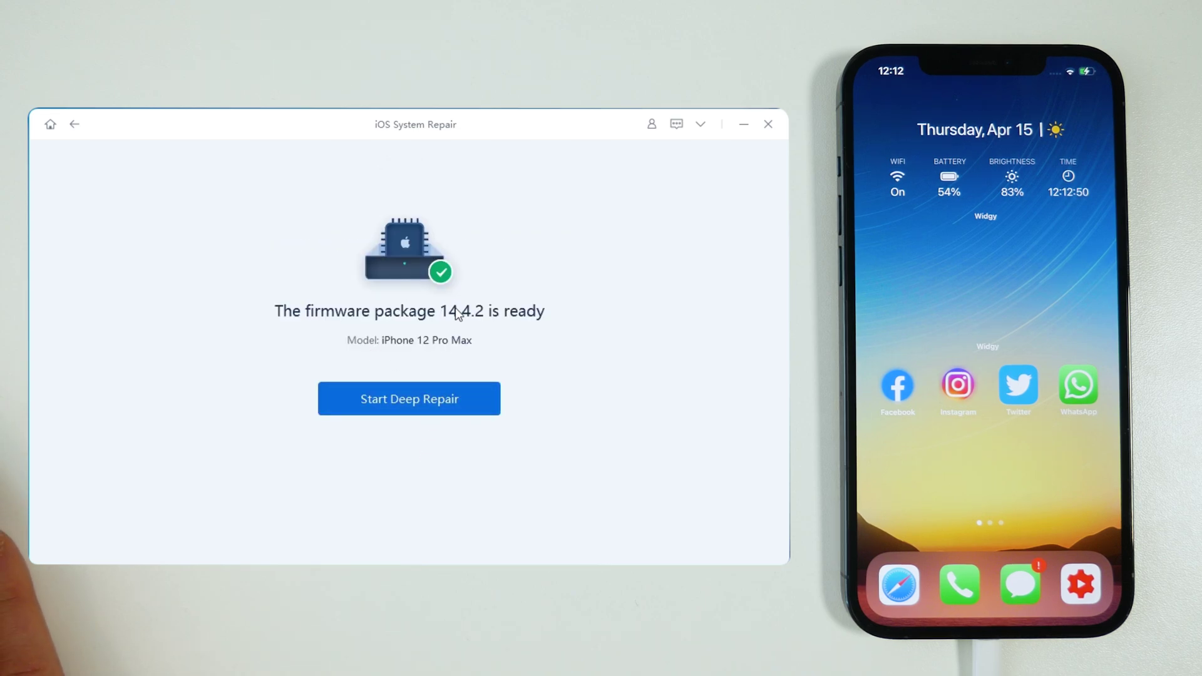
Start Deep Repair, confirm erasing all data, and wait for the iPhone to reboot.
click(416, 409)
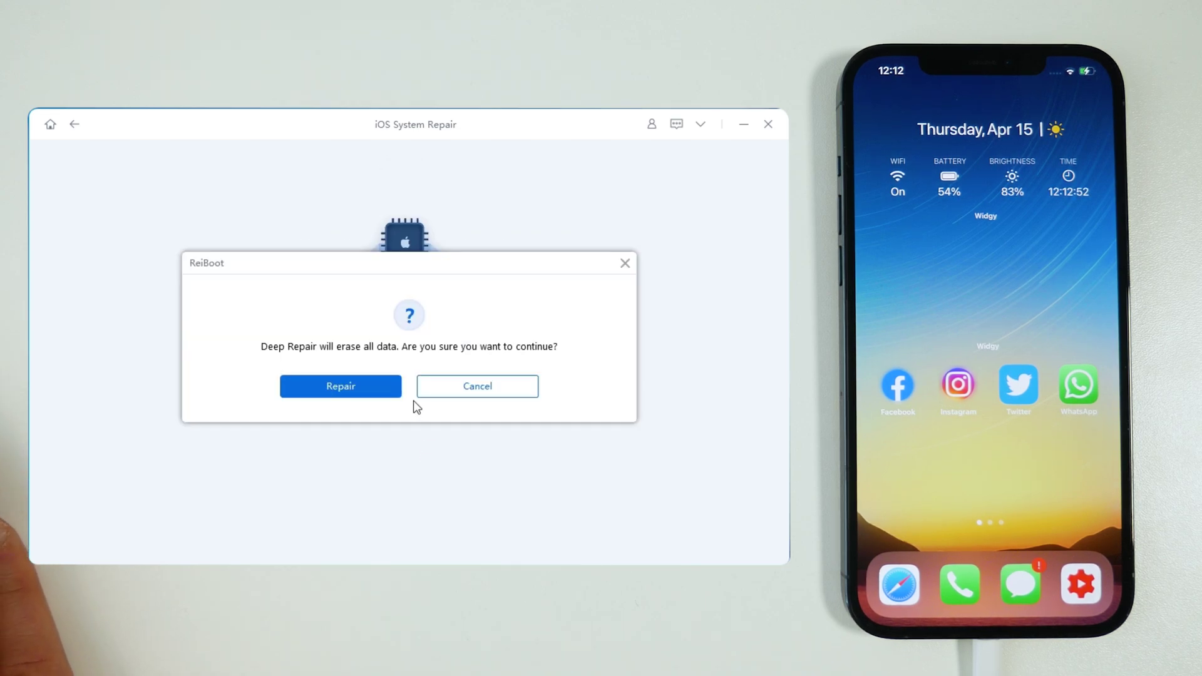
click(346, 389)
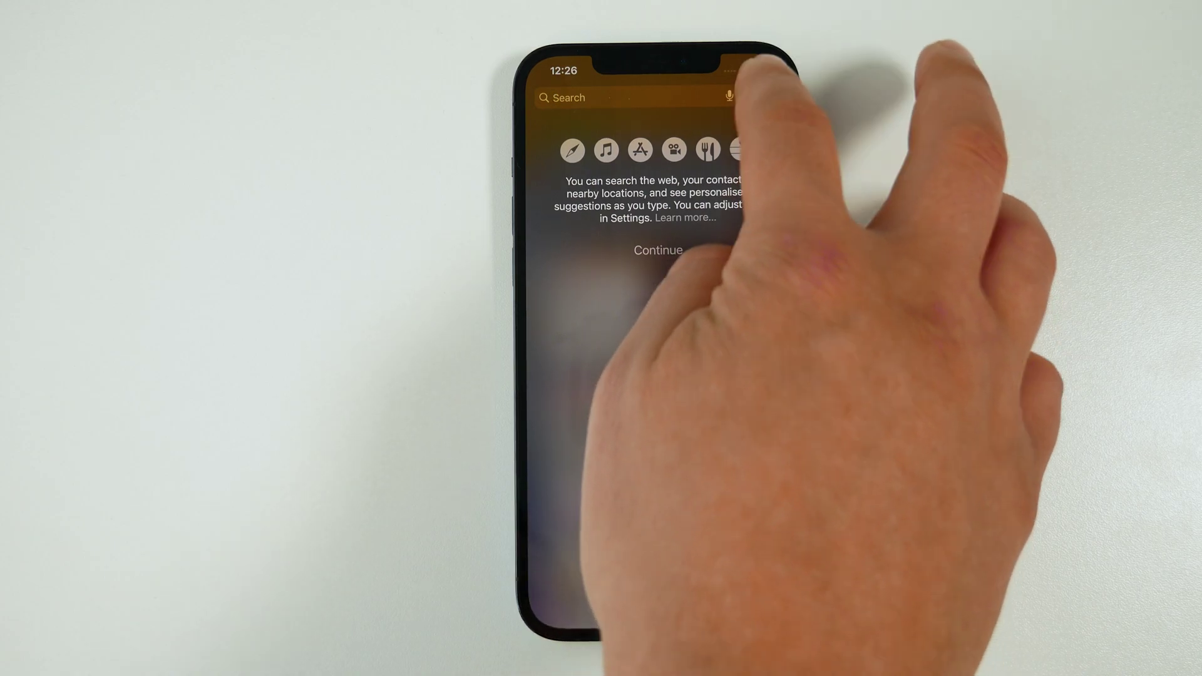
Accept the Spotlight search privacy notice, then swipe search open and closed.
click(659, 250)
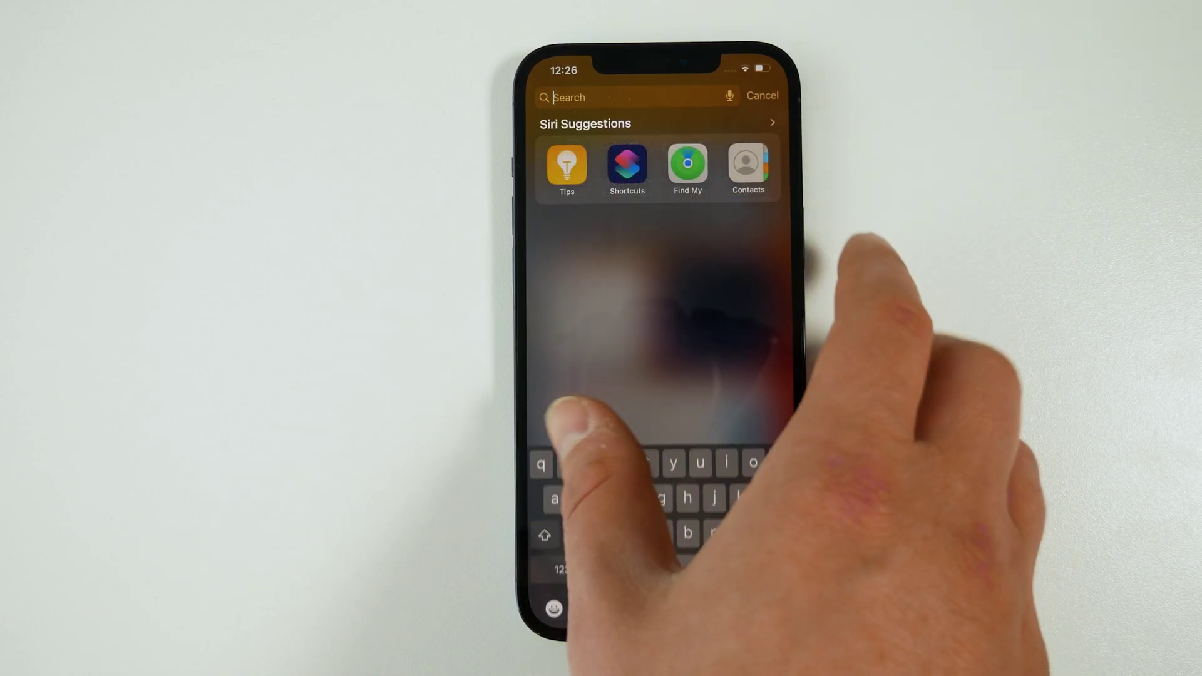
drag(658, 283, 658, 423)
drag(714, 395, 565, 396)
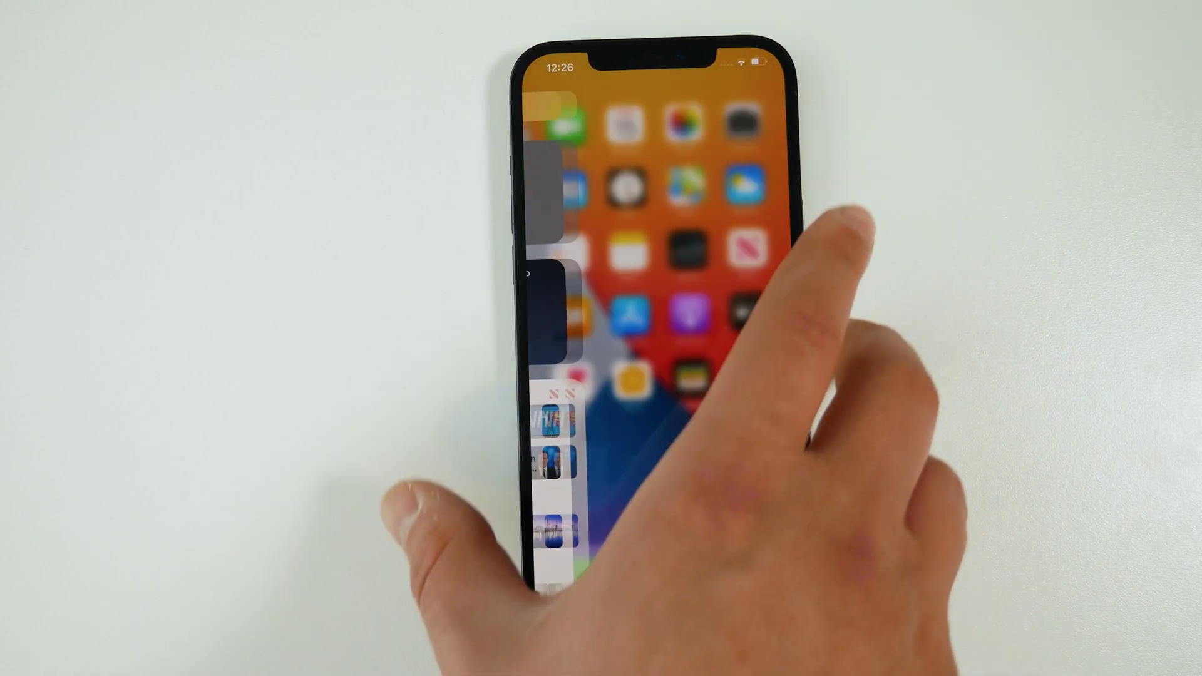
drag(649, 282, 644, 417)
drag(765, 362, 765, 148)
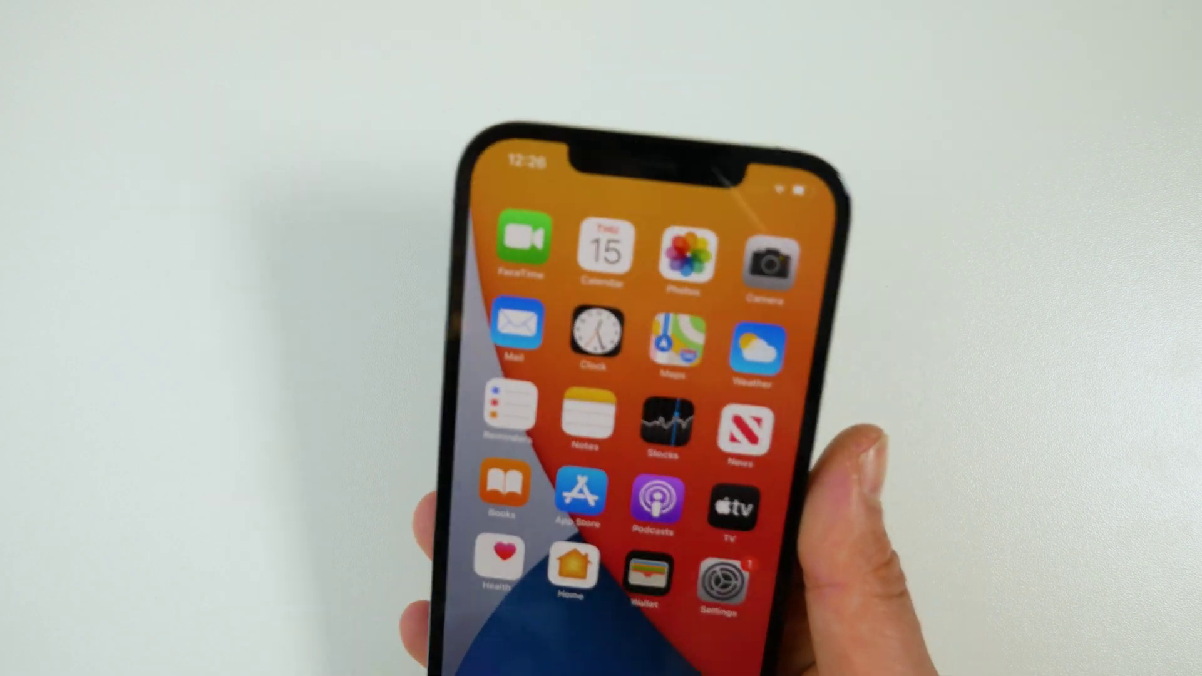
Swipe through Notification Center and Control Center, then page left to the App Library.
drag(526, 160, 527, 423)
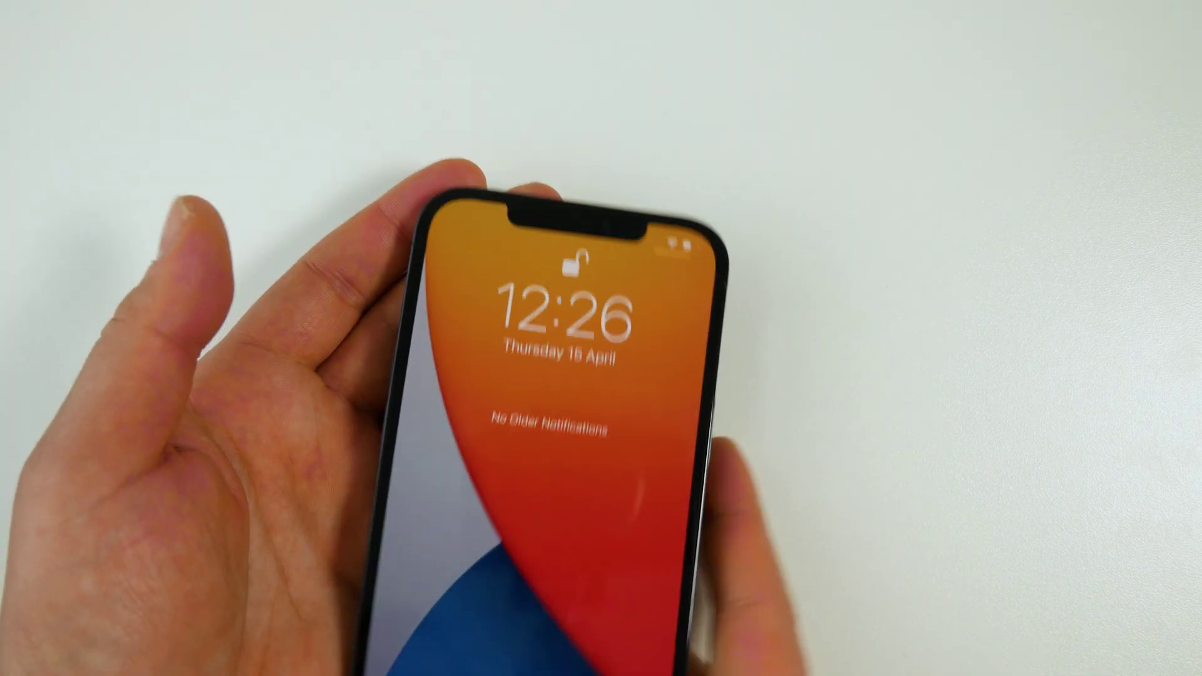
drag(554, 648, 554, 329)
drag(648, 161, 526, 424)
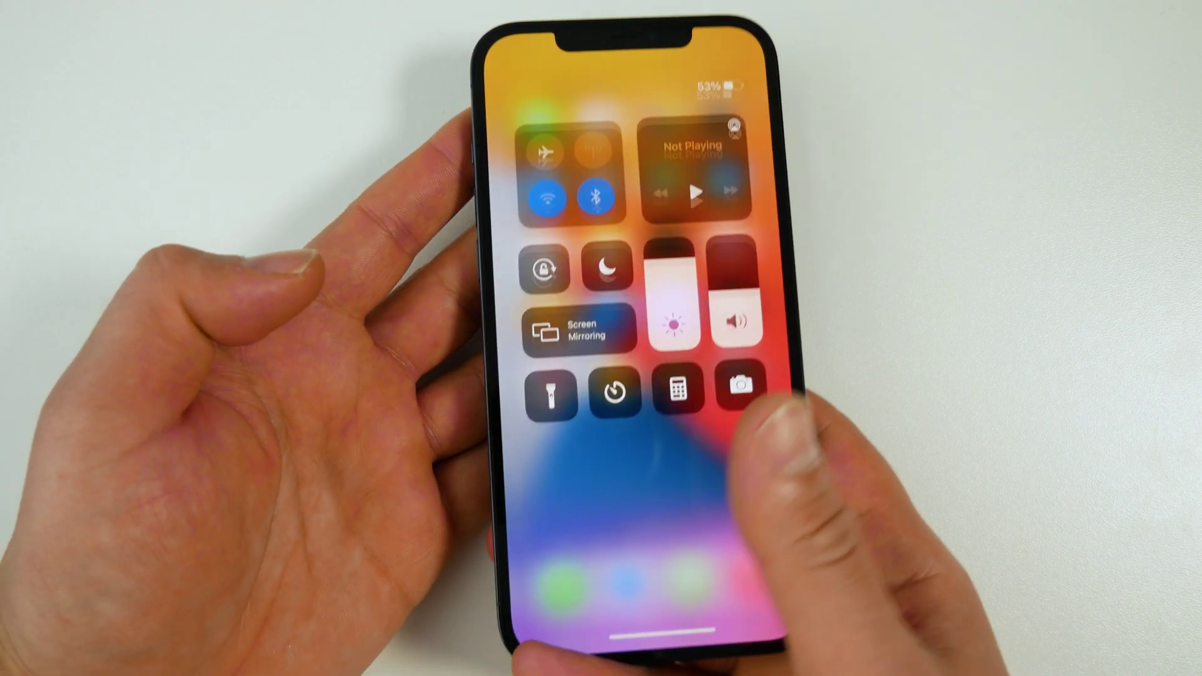
drag(715, 649, 695, 516)
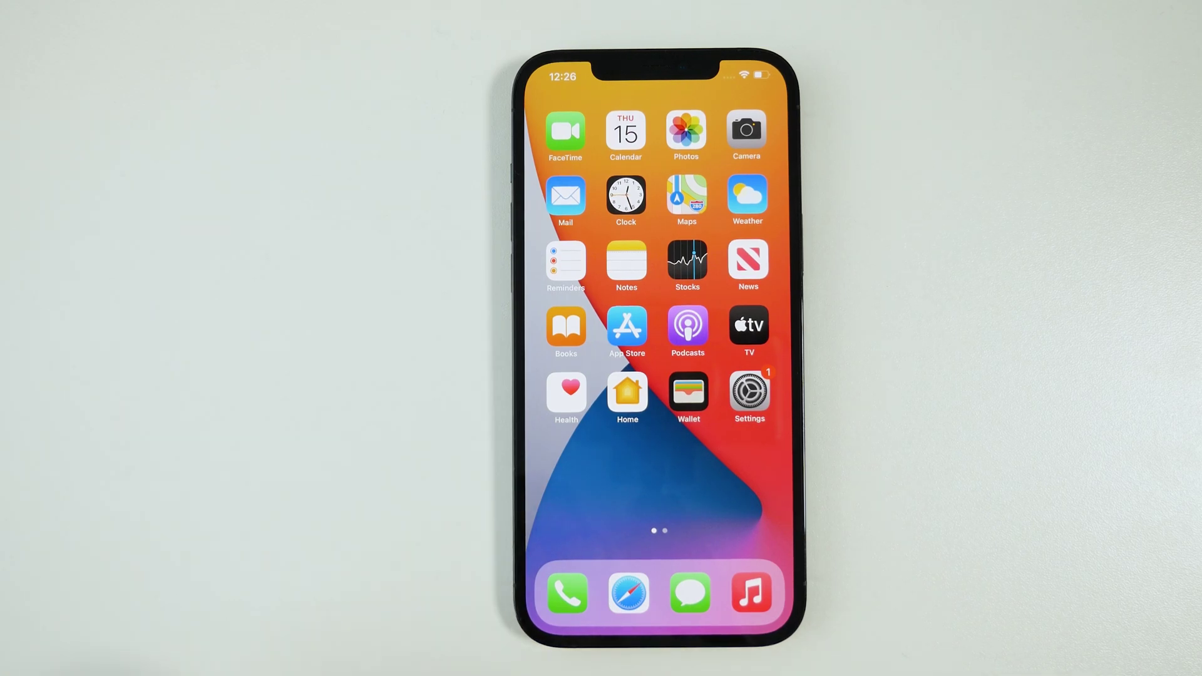
drag(742, 526, 582, 507)
drag(742, 470, 583, 451)
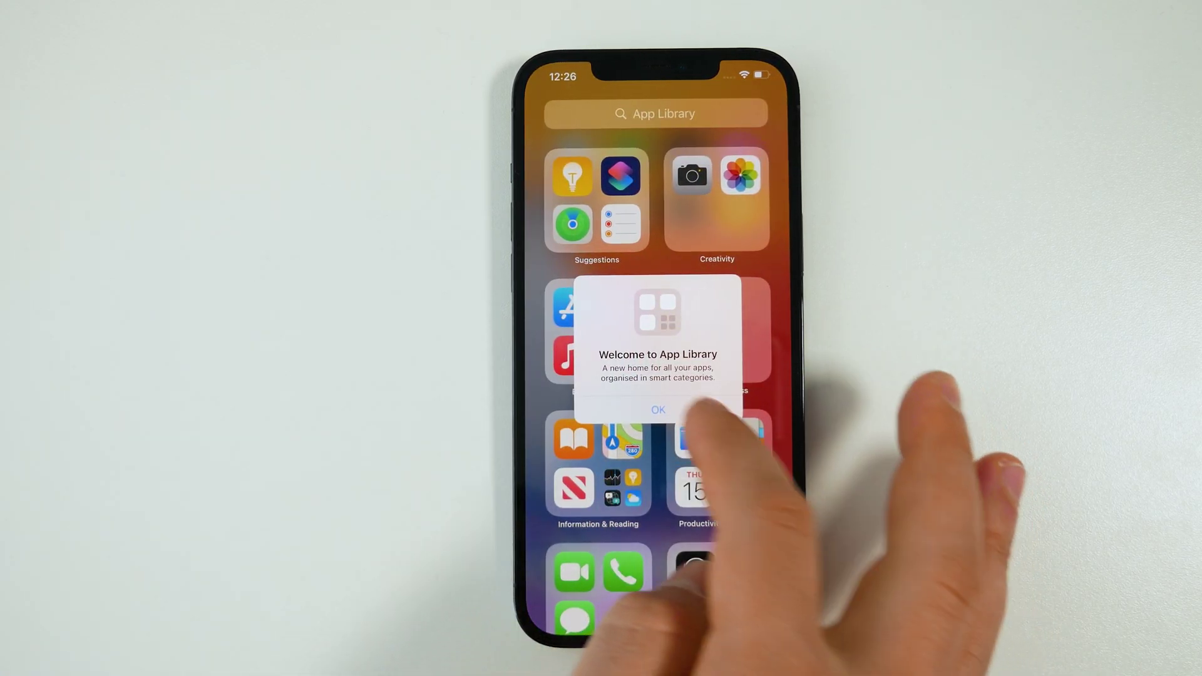